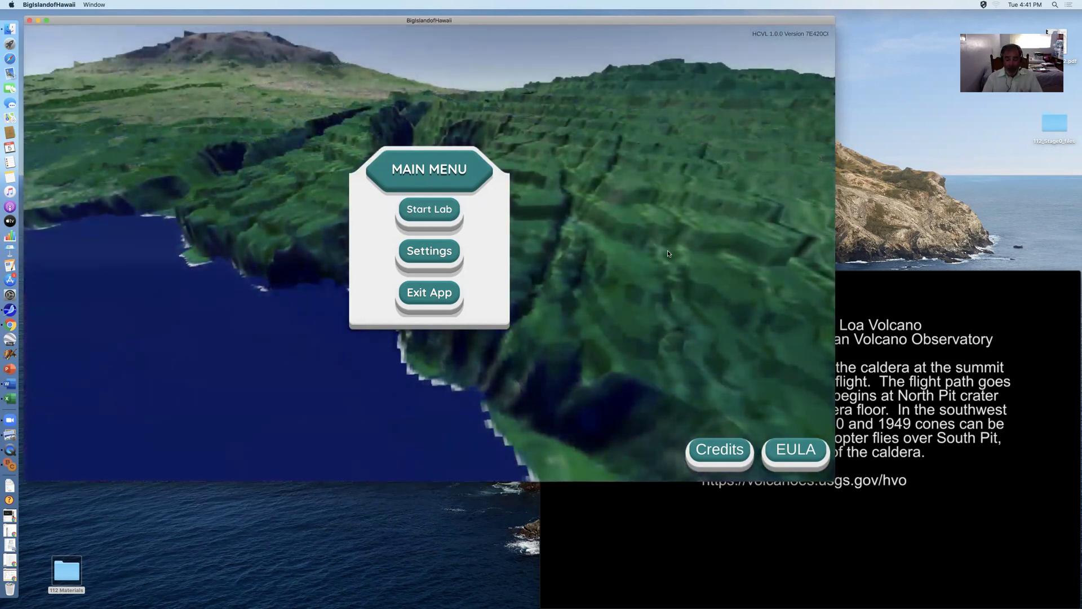
# Start the lab, let the terrain load, and rotate the camera around the character
pyautogui.click(414, 213)
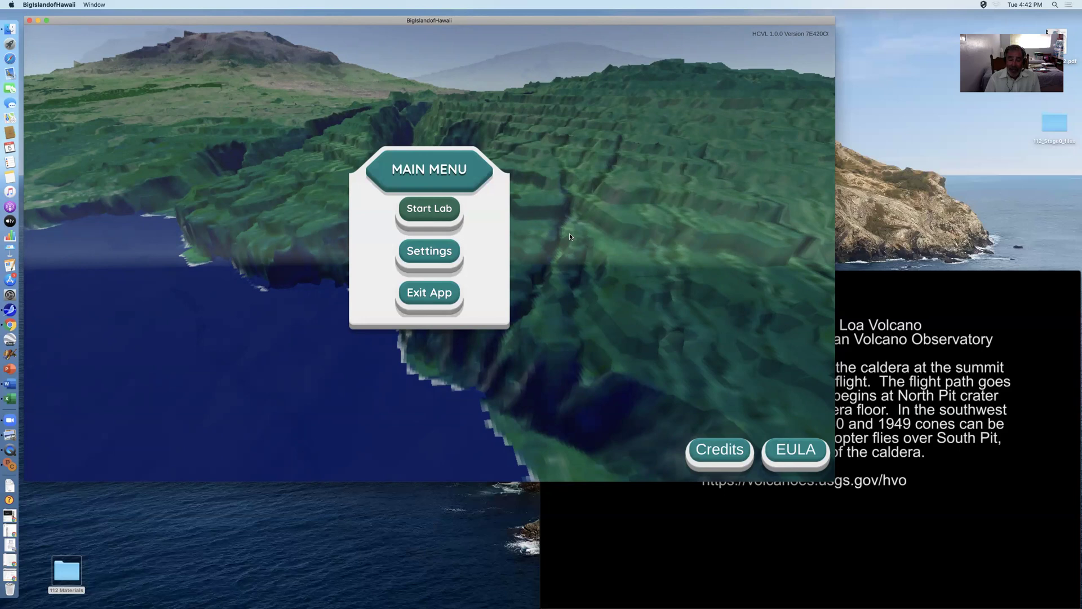
pyautogui.click(429, 208)
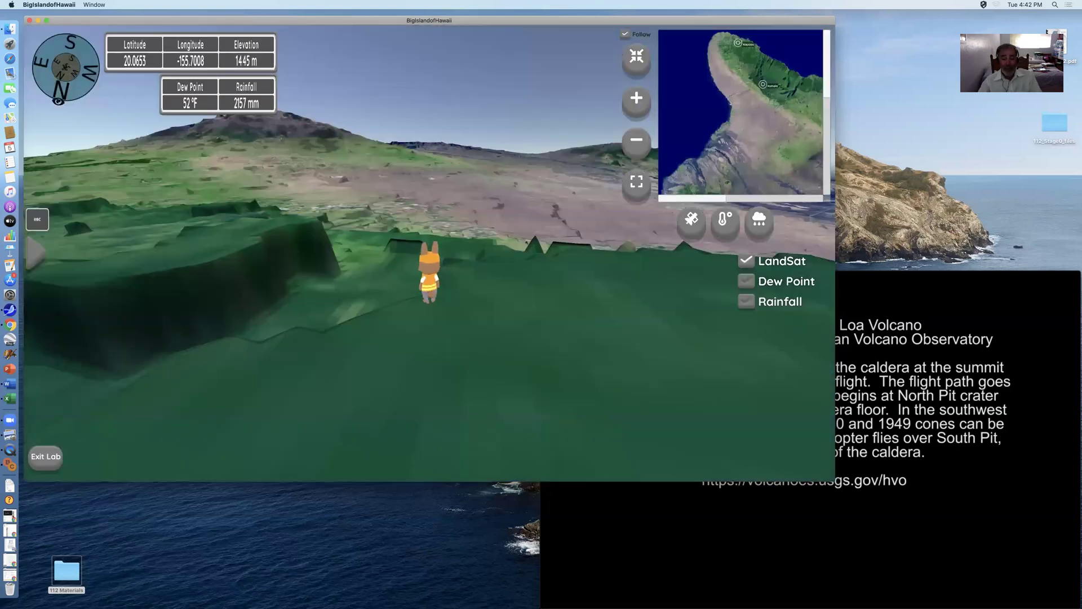
pyautogui.press('Left')
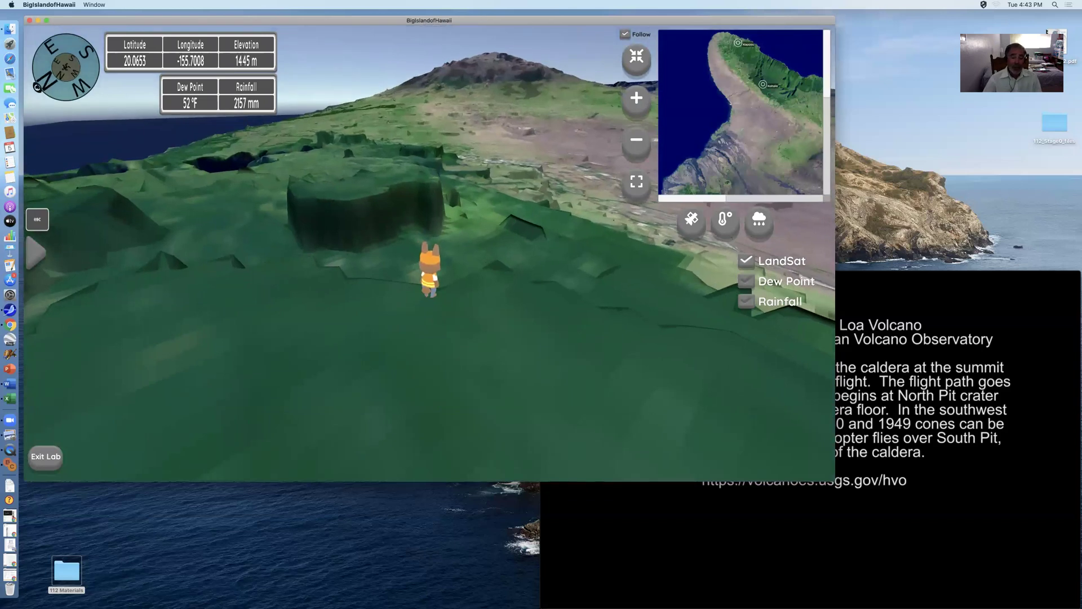
pyautogui.press('Right')
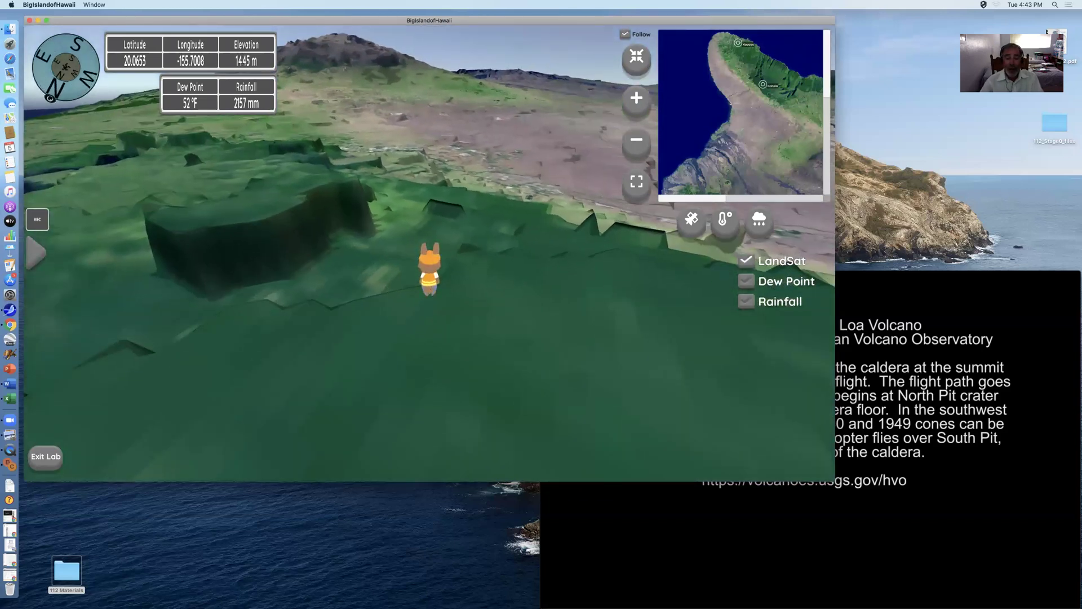
pyautogui.press('Left')
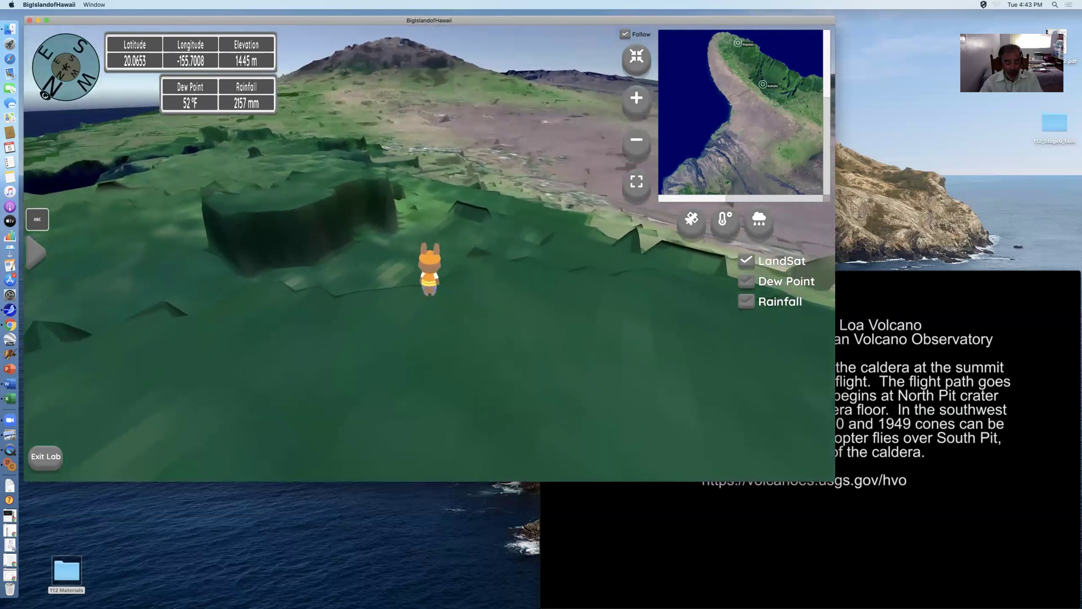
pyautogui.press('Right')
pyautogui.press('Right')
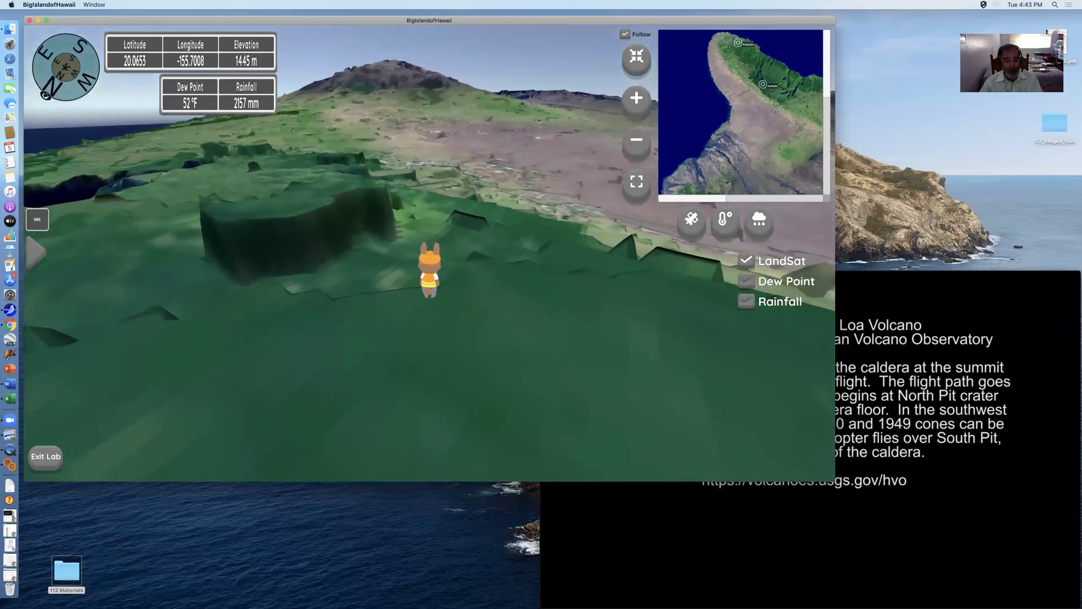
# Turn the view across the terrain to bring the summit and crater into sight
pyautogui.scroll(-5, 429, 254)
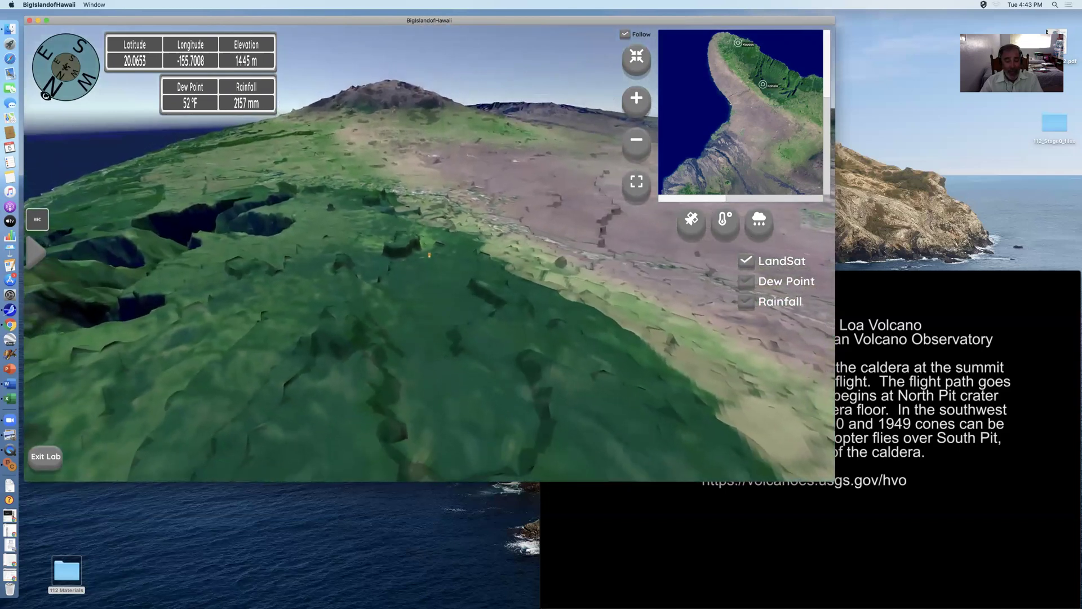
pyautogui.press('Right')
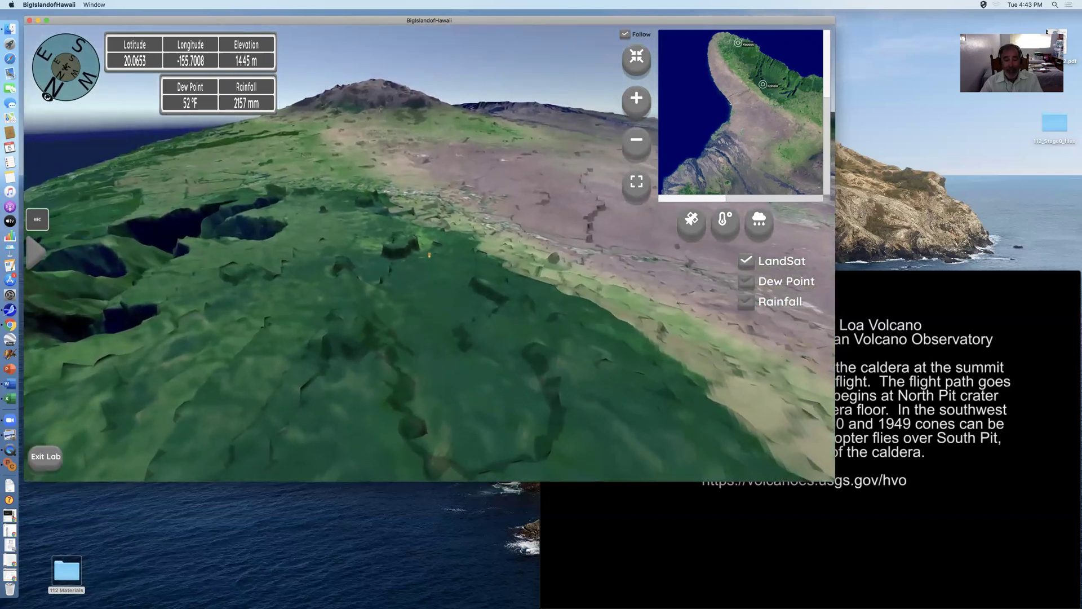
pyautogui.press('Right')
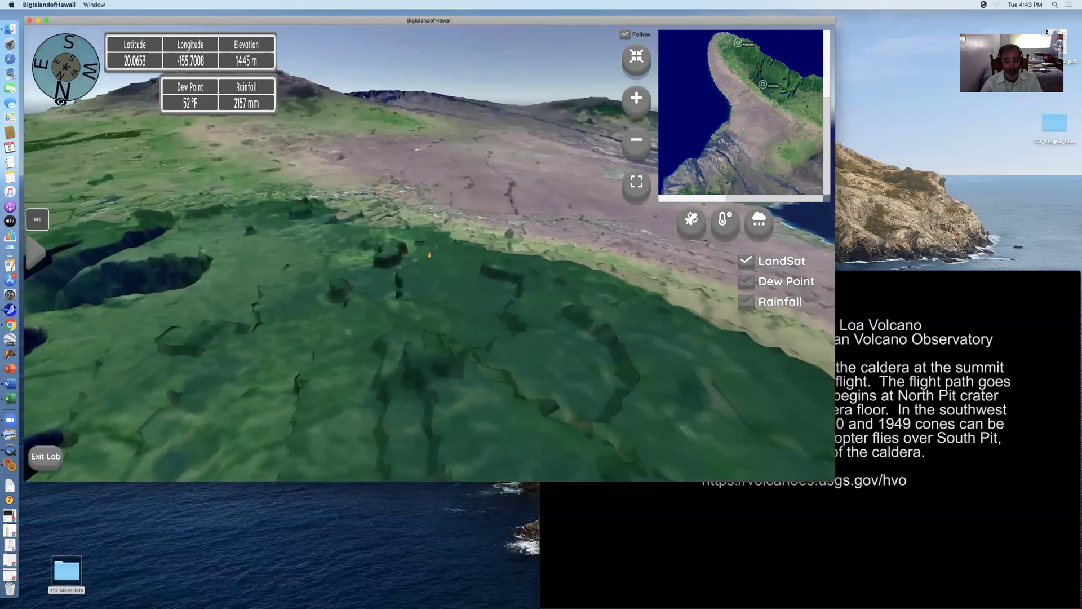
pyautogui.press('Right')
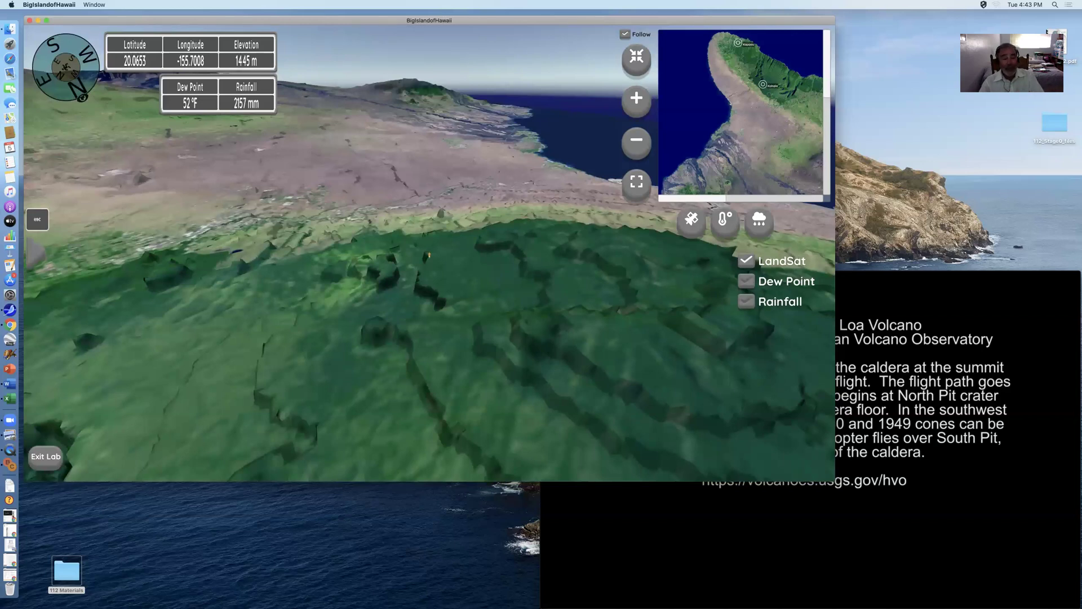
pyautogui.press('Left')
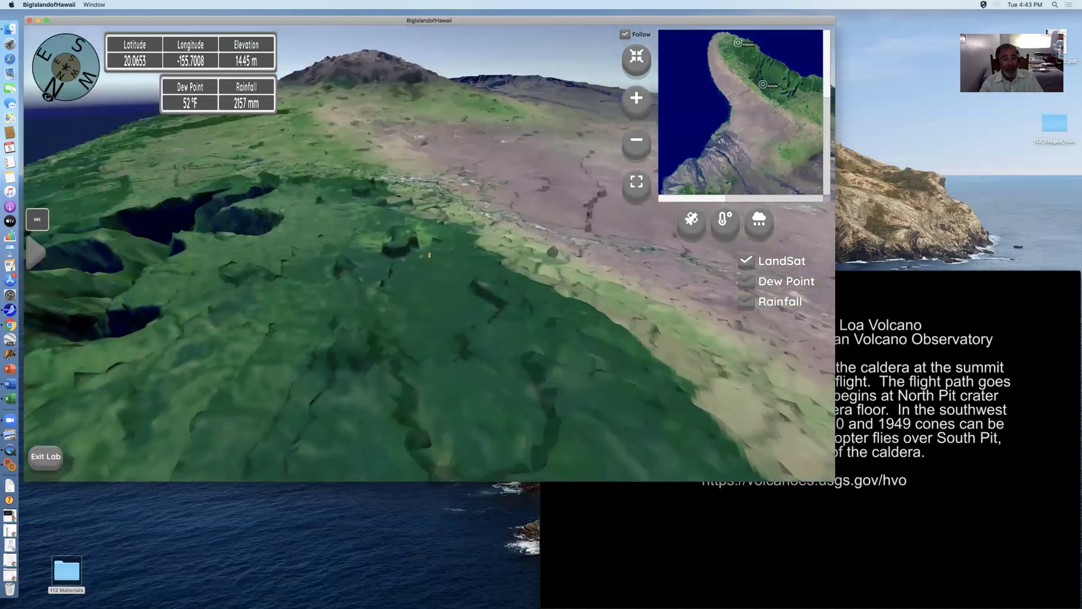
pyautogui.press('Left')
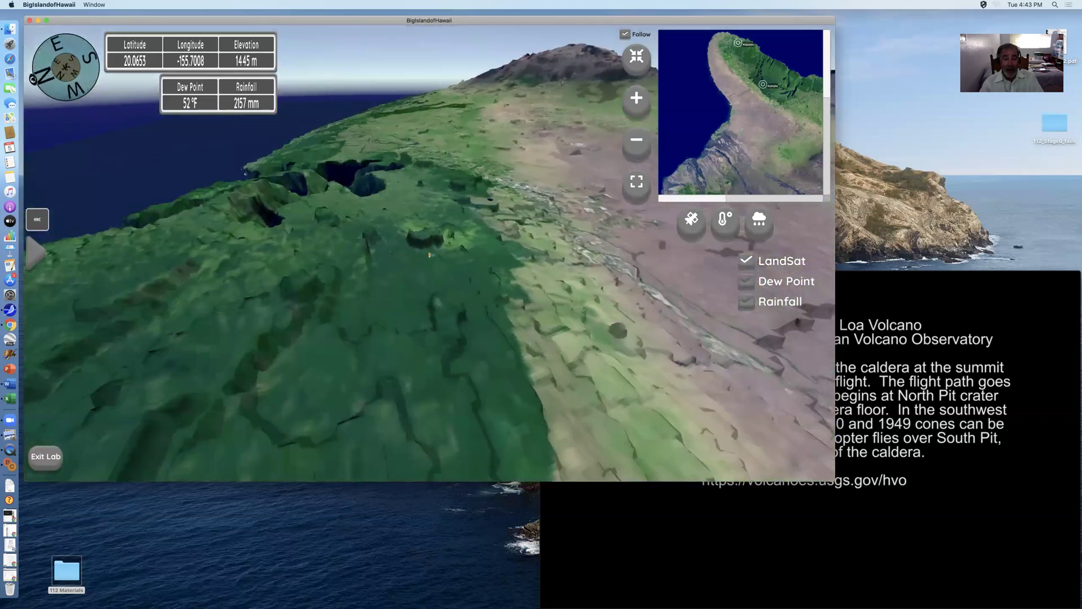
pyautogui.press('Left')
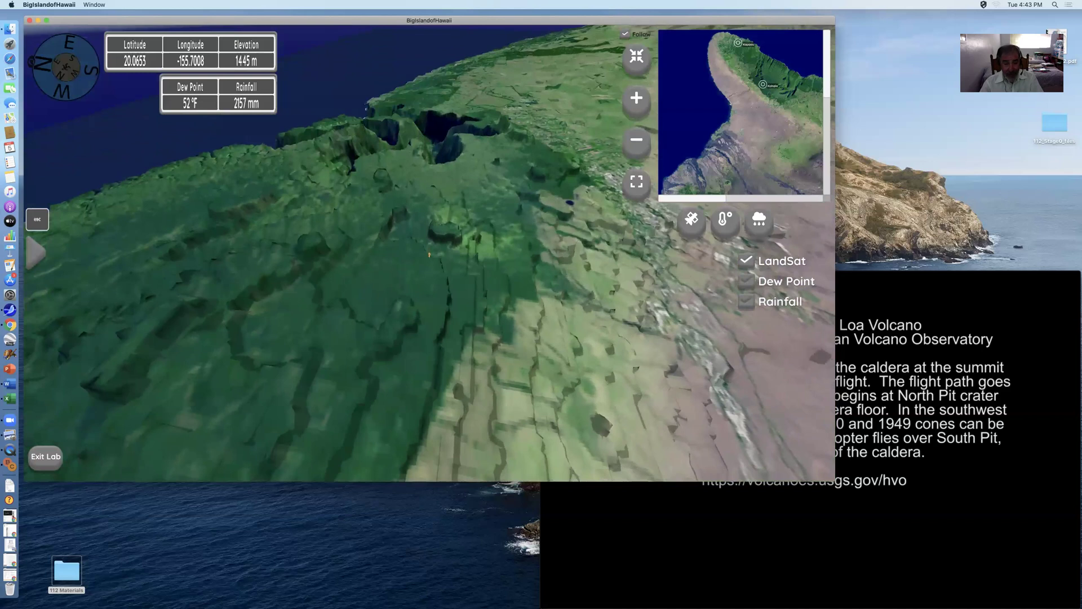
pyautogui.press('Left')
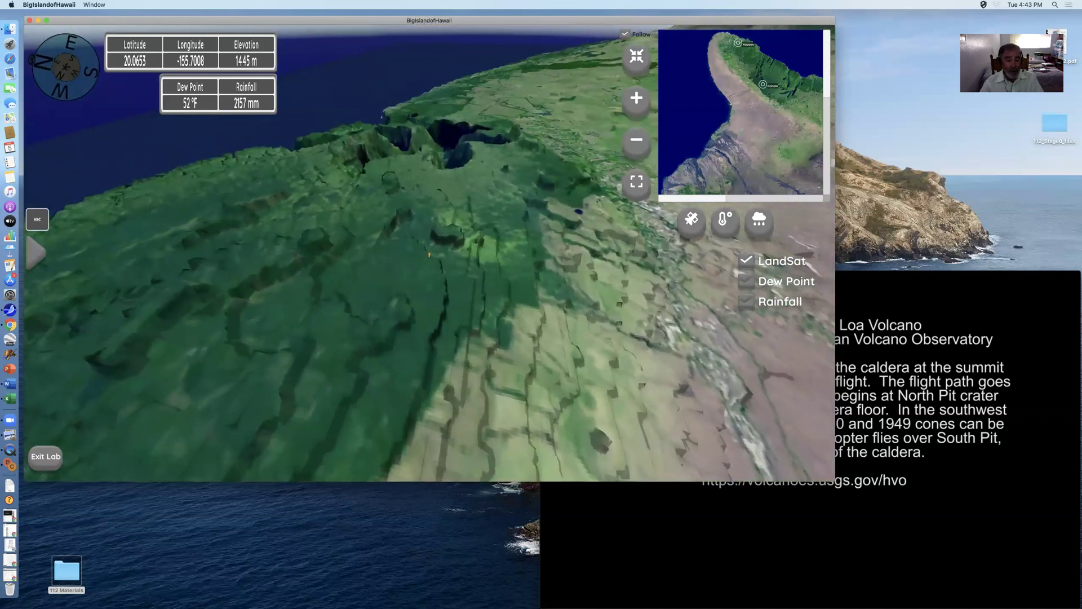
pyautogui.press('Left')
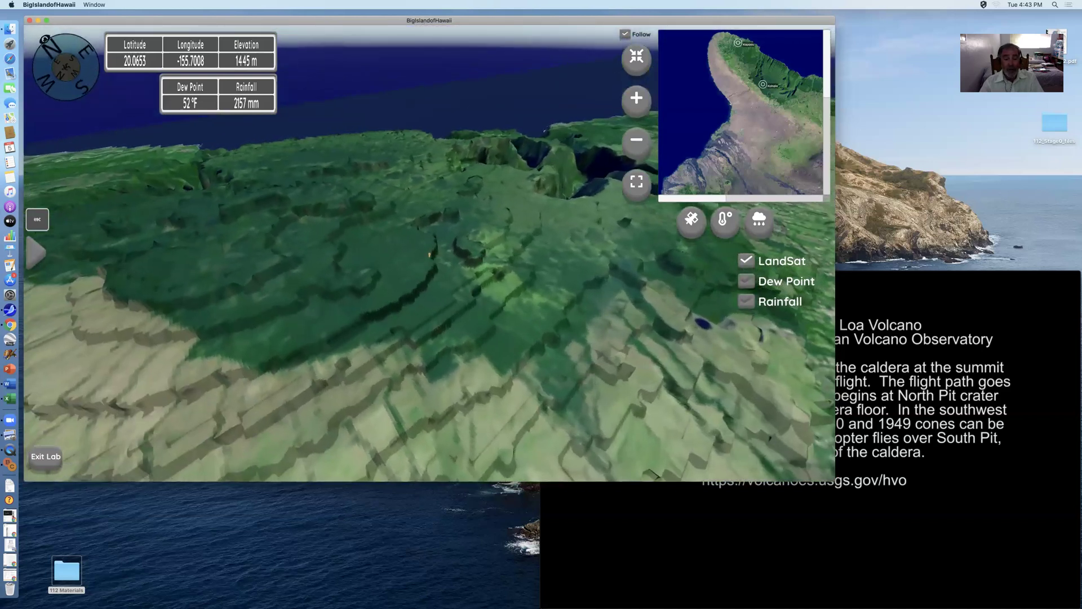
pyautogui.press('Left')
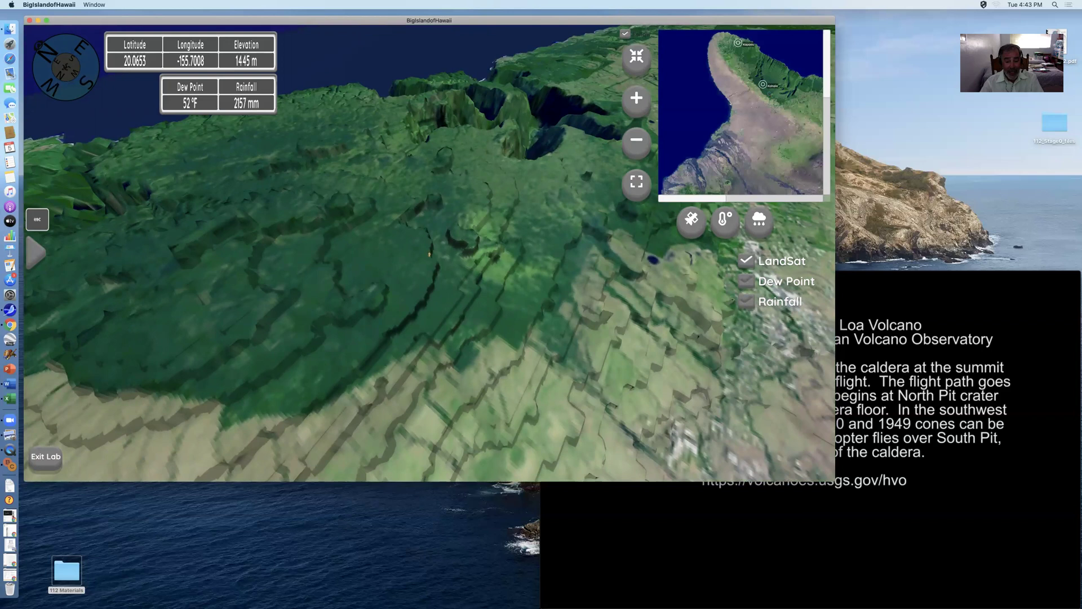
pyautogui.press('Left')
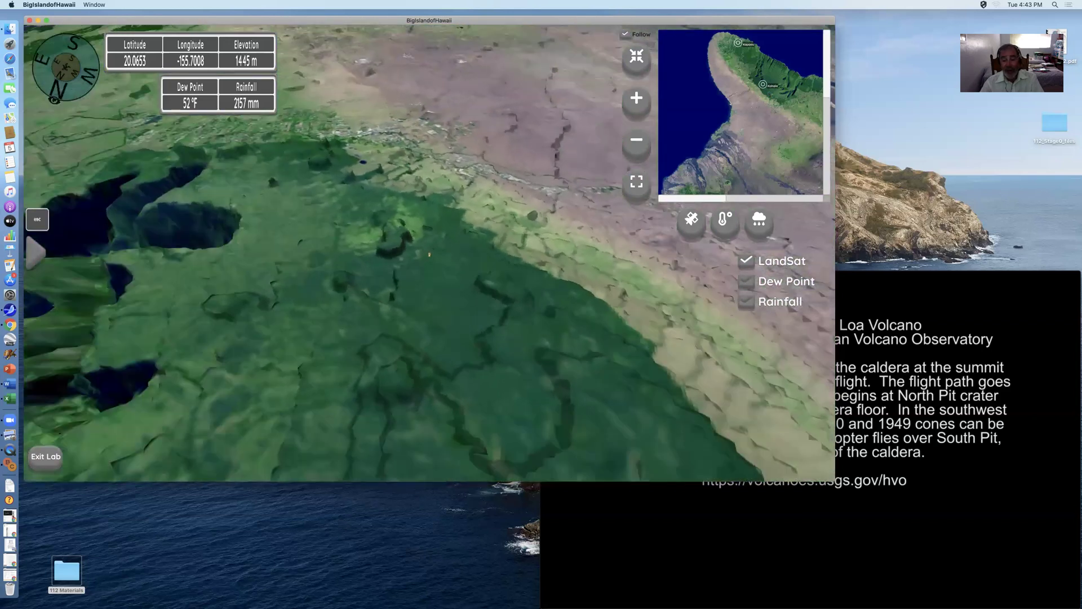
pyautogui.press('Left')
pyautogui.press('Left')
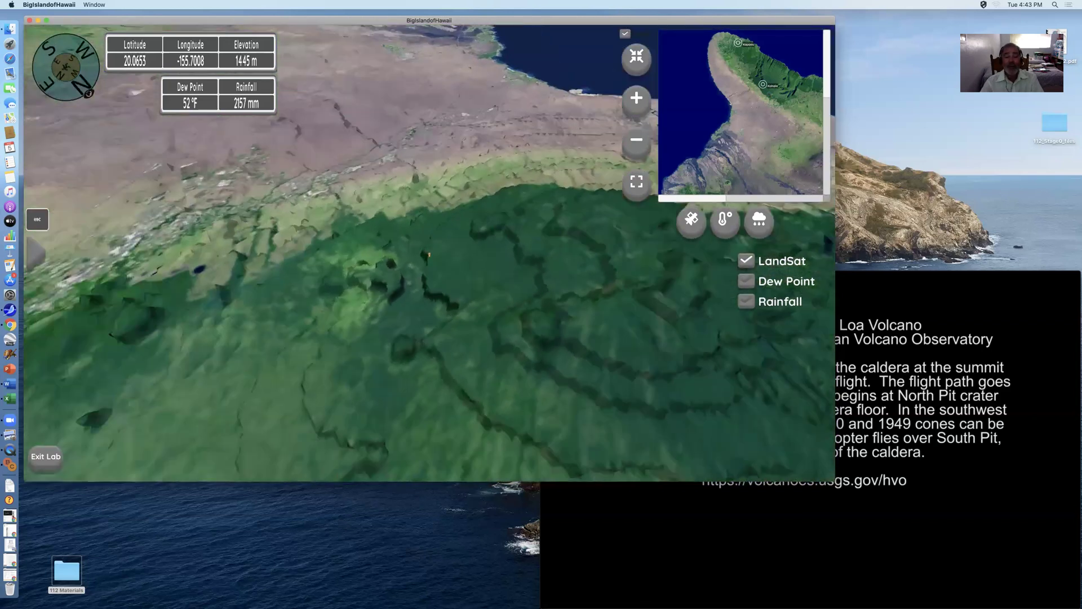
pyautogui.press('Left')
pyautogui.press('Left')
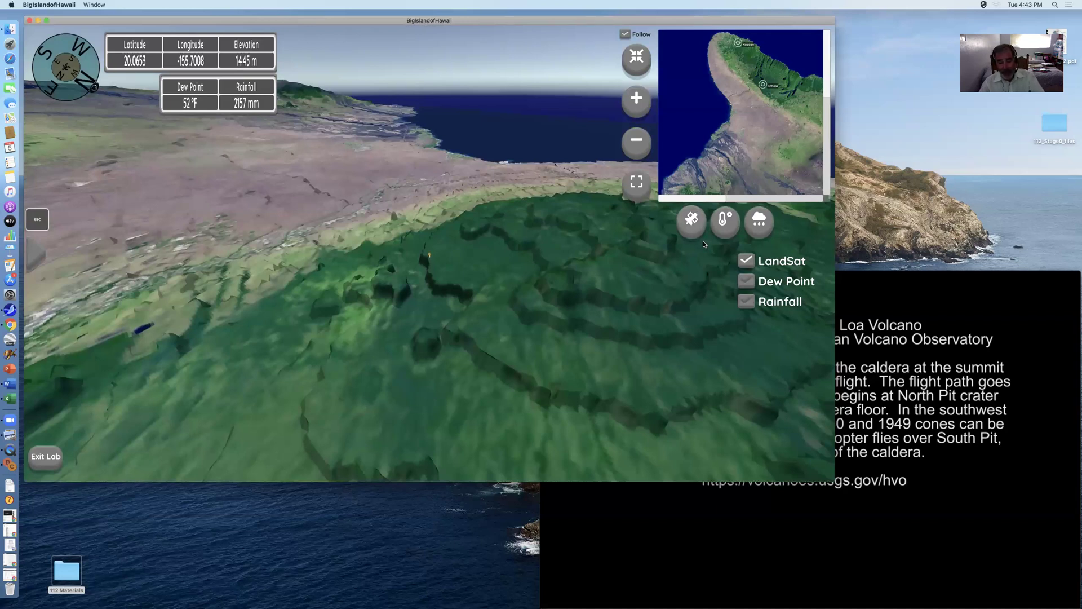
# Tick Dew Point, switch the minimap to temperature then rainfall, and apply the Rainfall terrain overlay
pyautogui.click(752, 281)
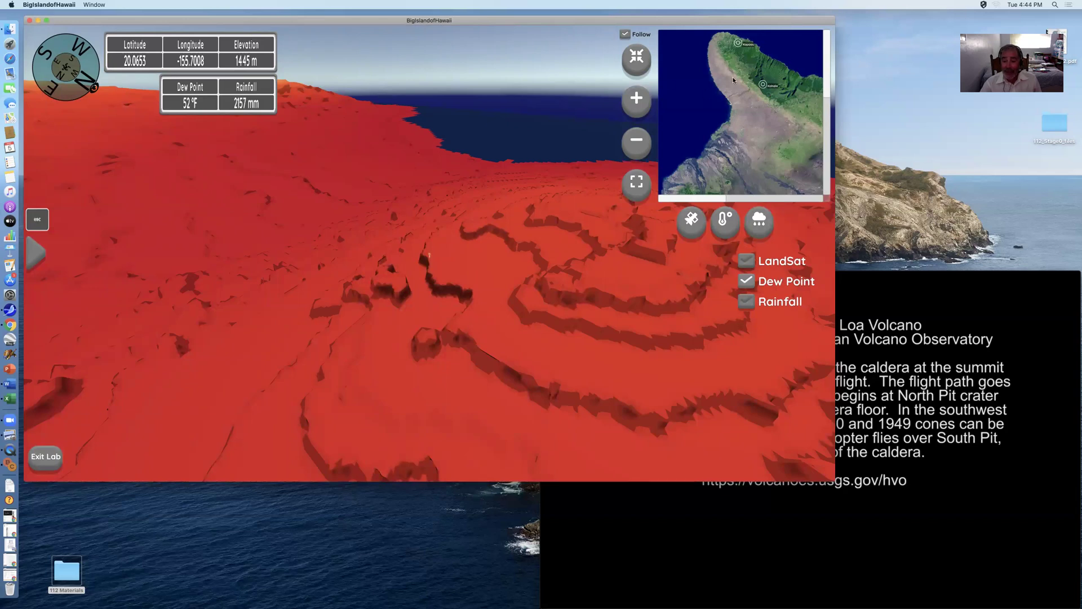
pyautogui.click(723, 222)
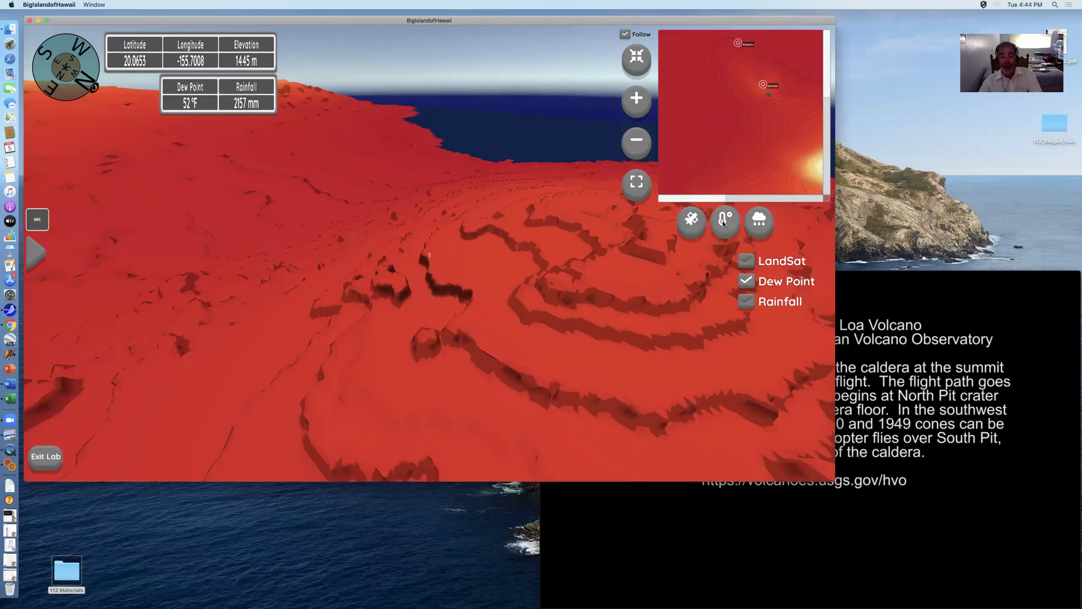
pyautogui.click(759, 222)
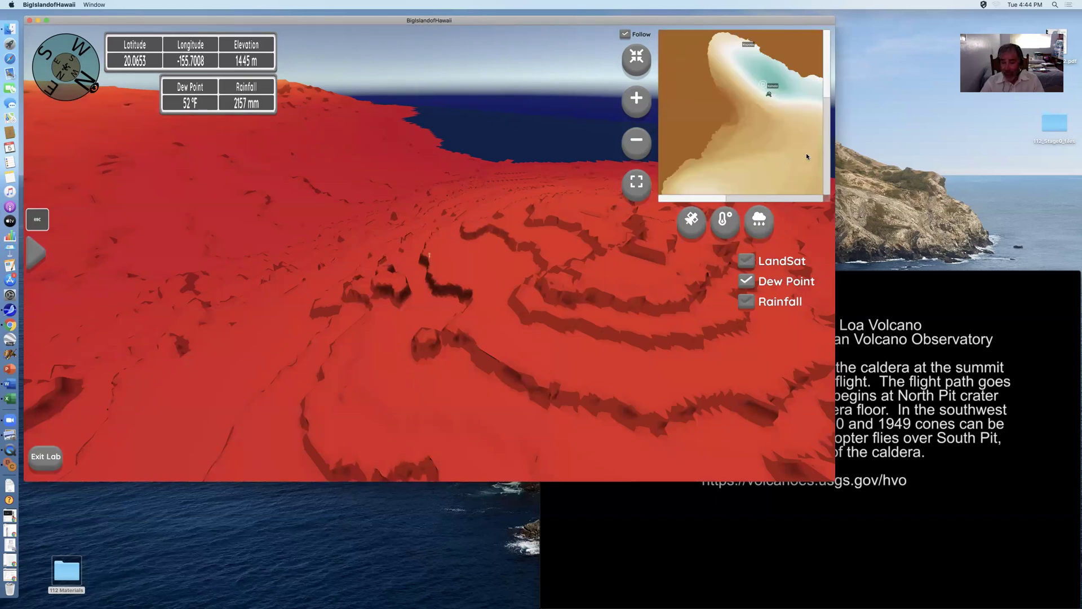
pyautogui.click(746, 302)
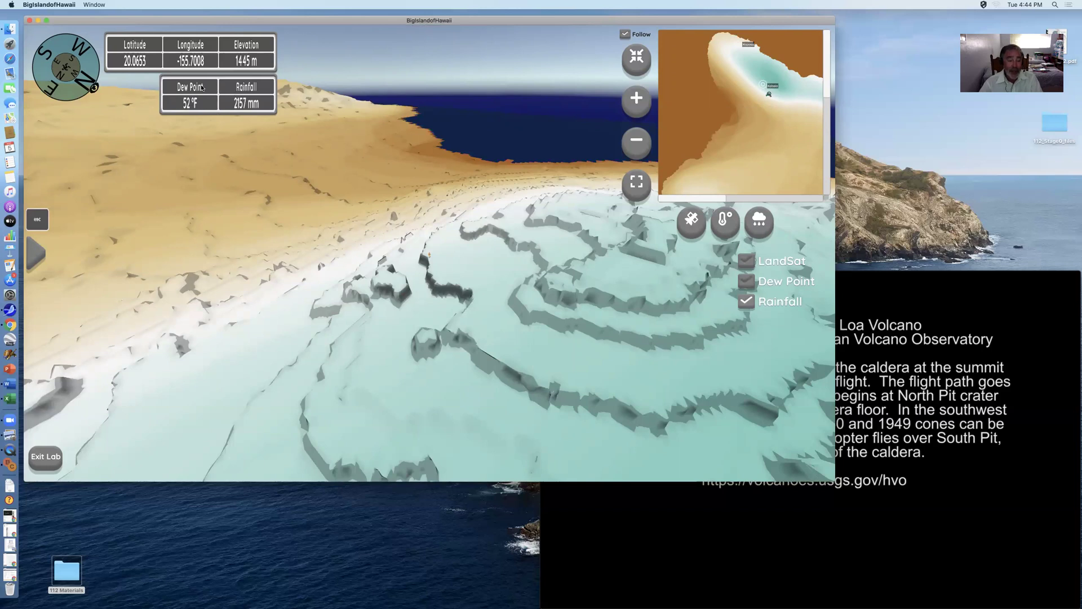
# In Settings' map tab, set terrain Dew Point ramp to YlGnBu and Rainfall to Spectral, then apply
pyautogui.click(33, 256)
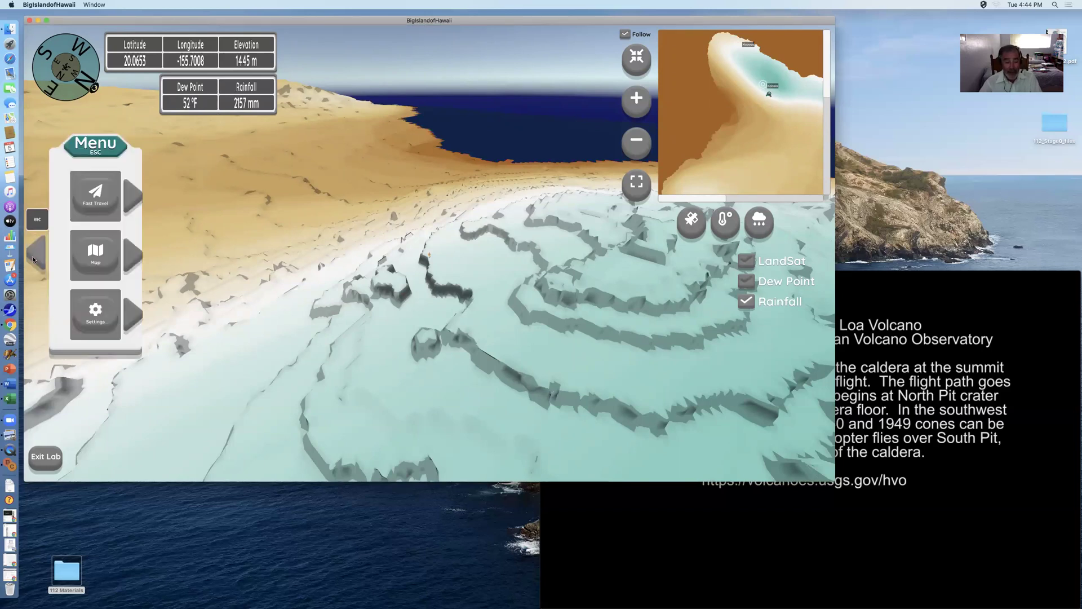
pyautogui.click(34, 257)
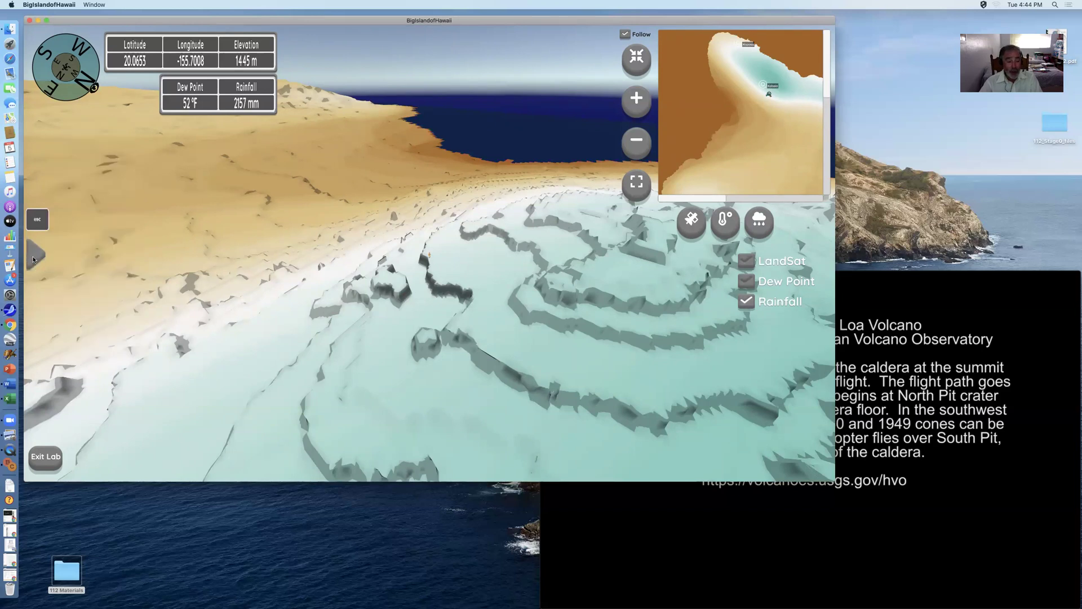
pyautogui.click(33, 257)
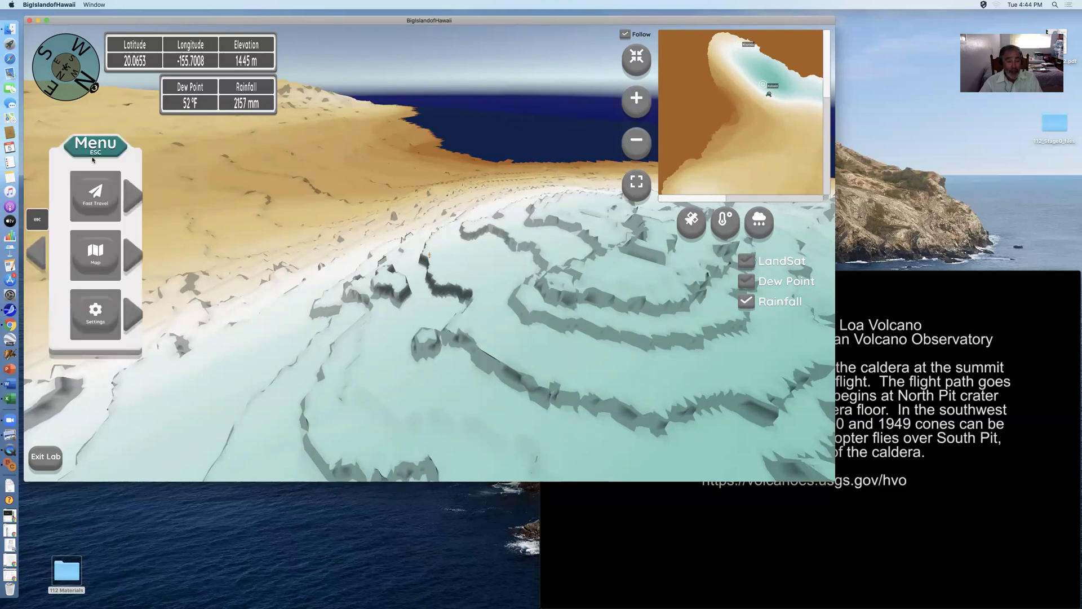
pyautogui.click(106, 319)
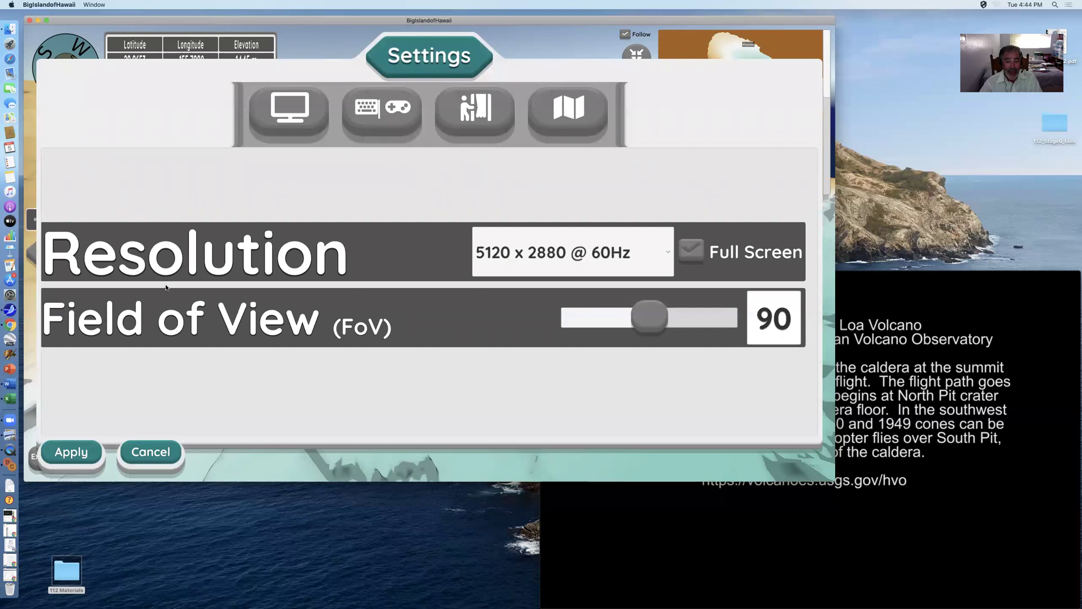
pyautogui.click(550, 109)
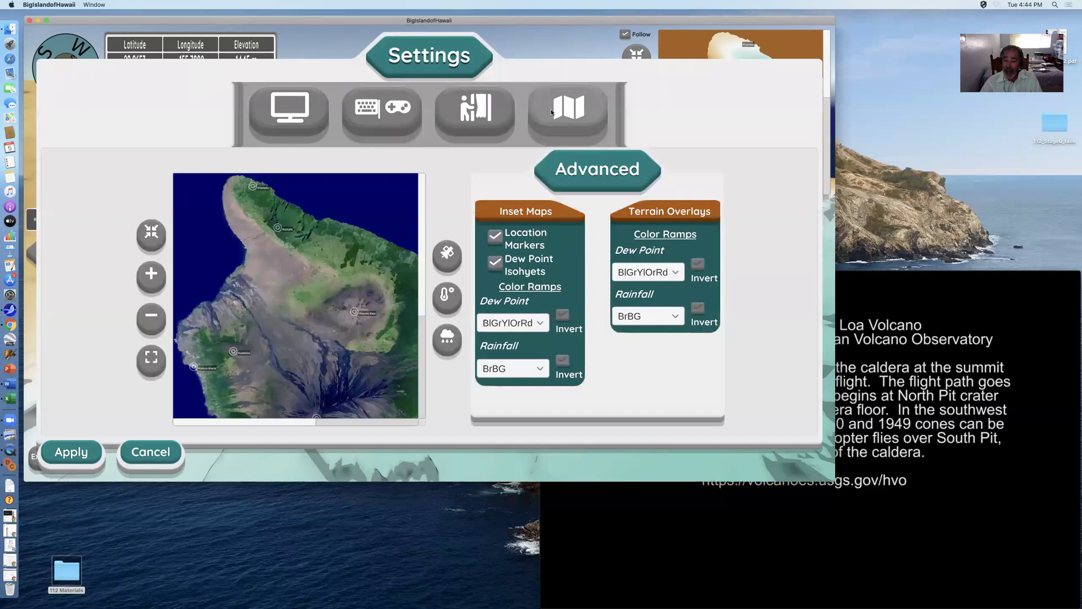
pyautogui.click(675, 274)
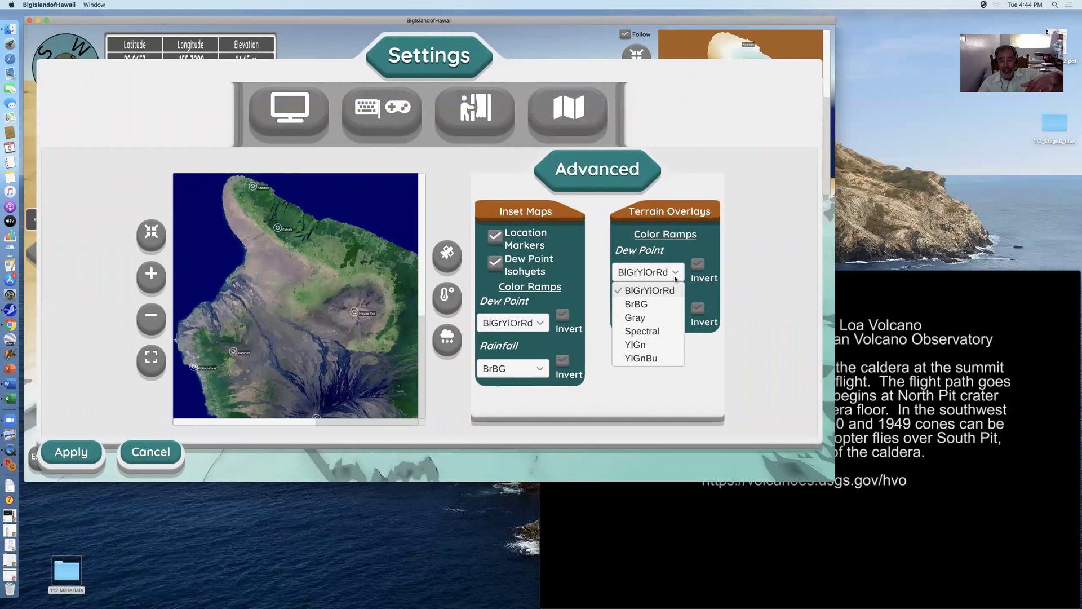
pyautogui.click(654, 358)
pyautogui.click(660, 315)
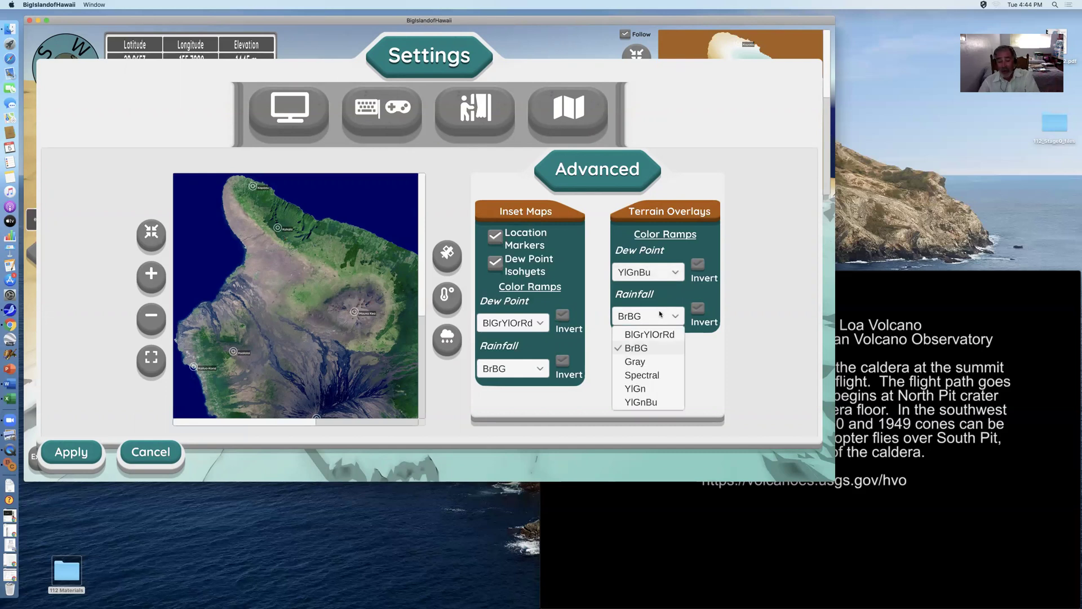
pyautogui.click(657, 375)
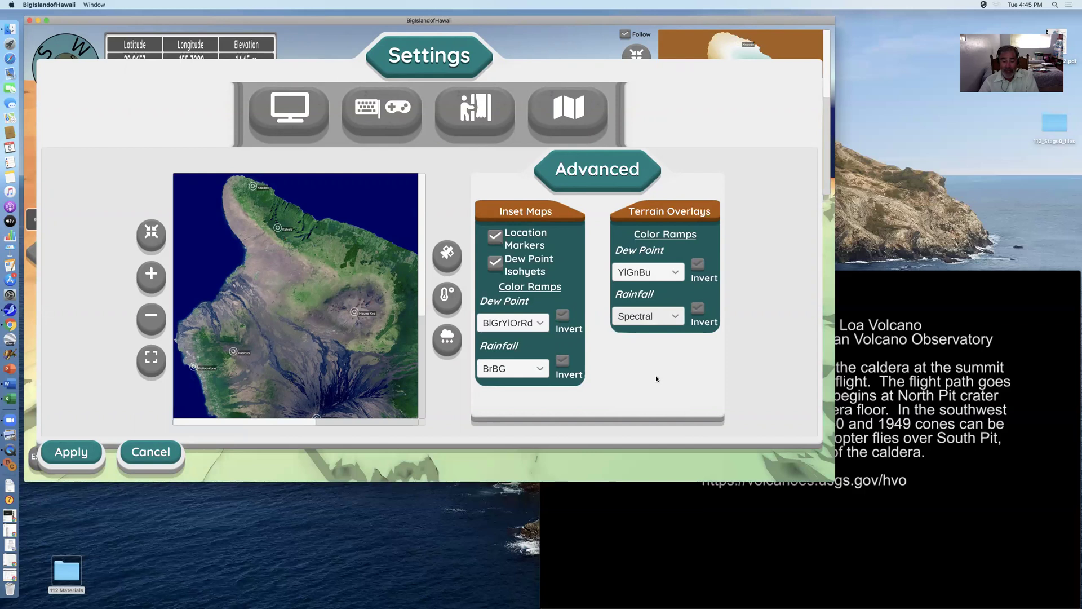
pyautogui.click(71, 452)
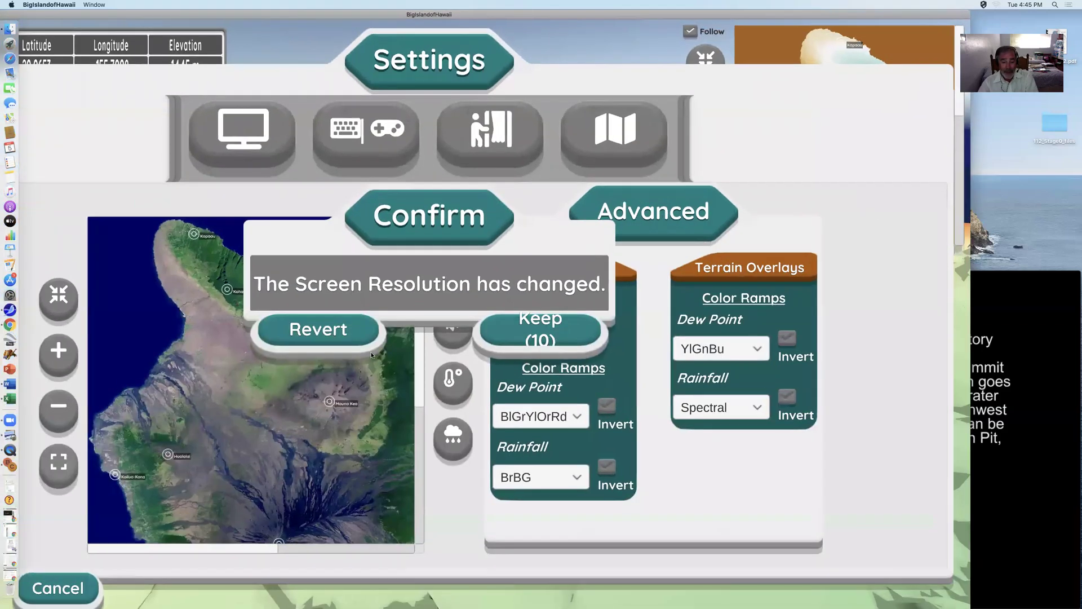
# Keep the new colour ramp settings and bring the Settings panel back up
pyautogui.click(527, 333)
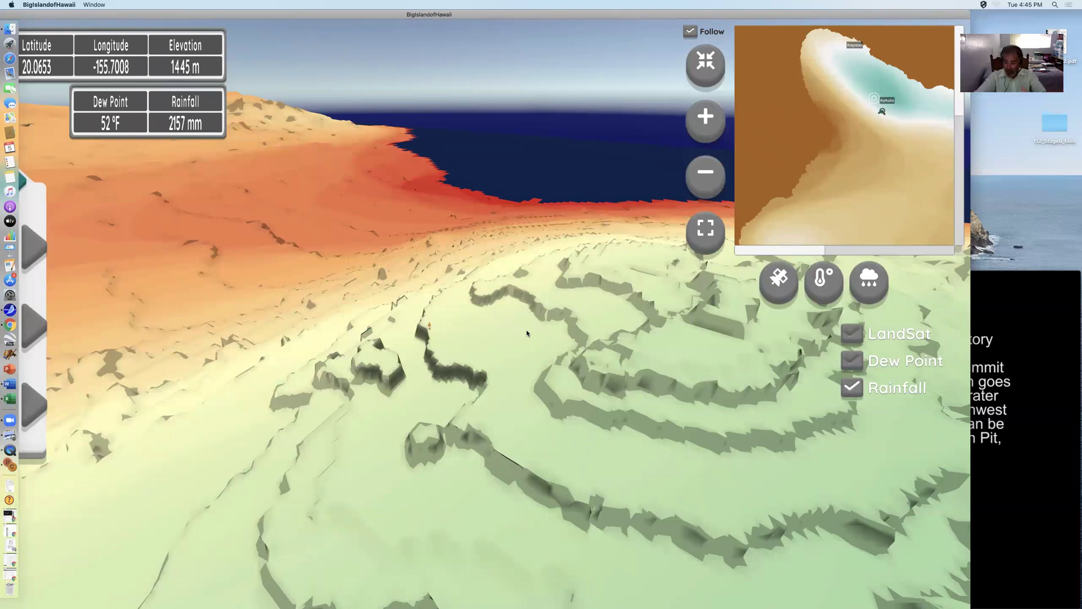
pyautogui.click(44, 406)
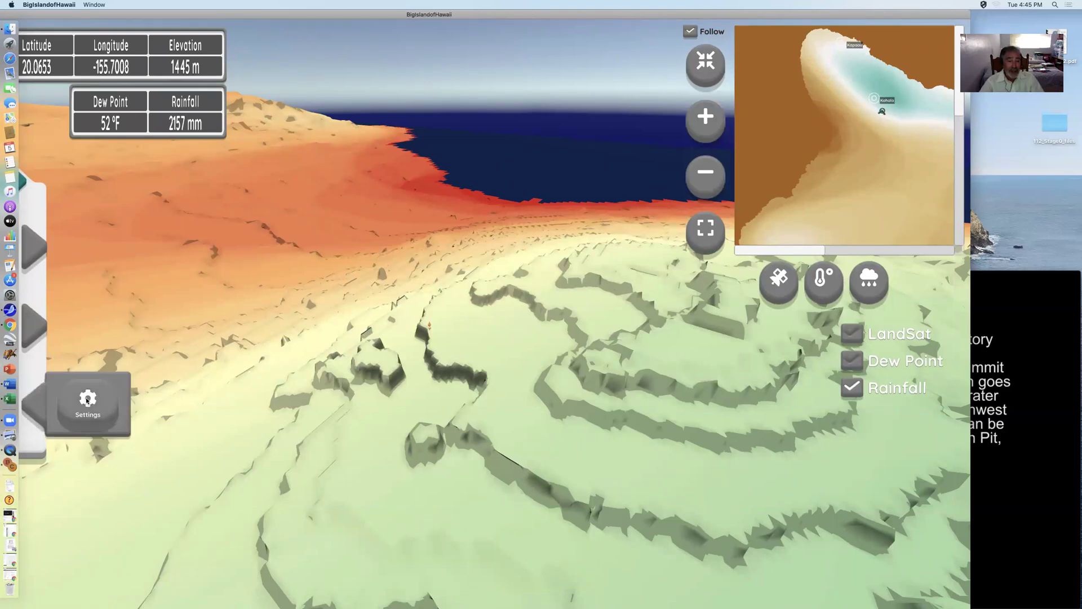
pyautogui.doubleClick(227, 15)
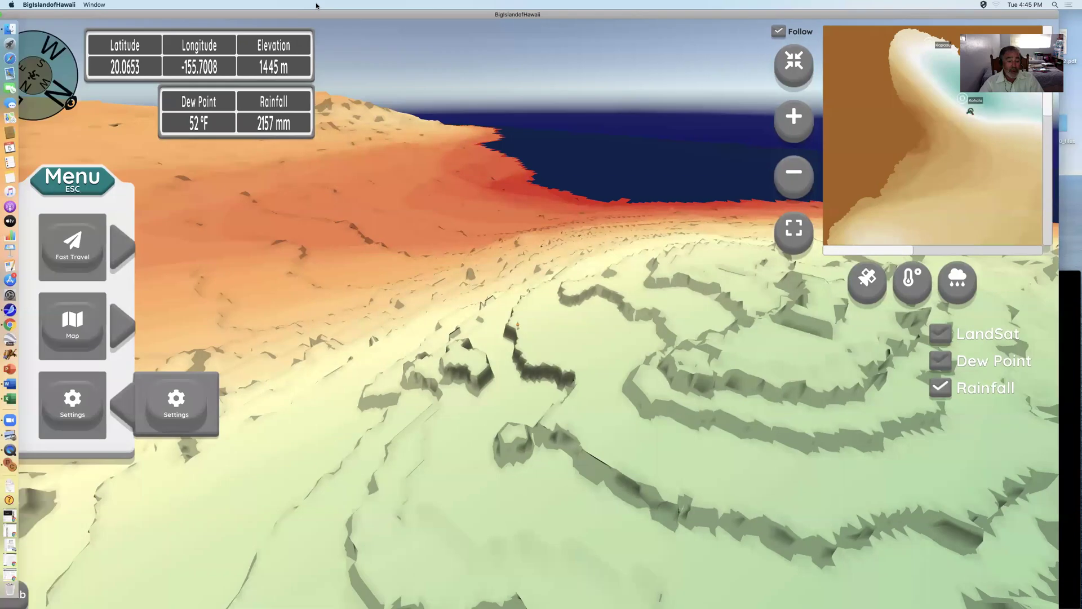
pyautogui.click(83, 400)
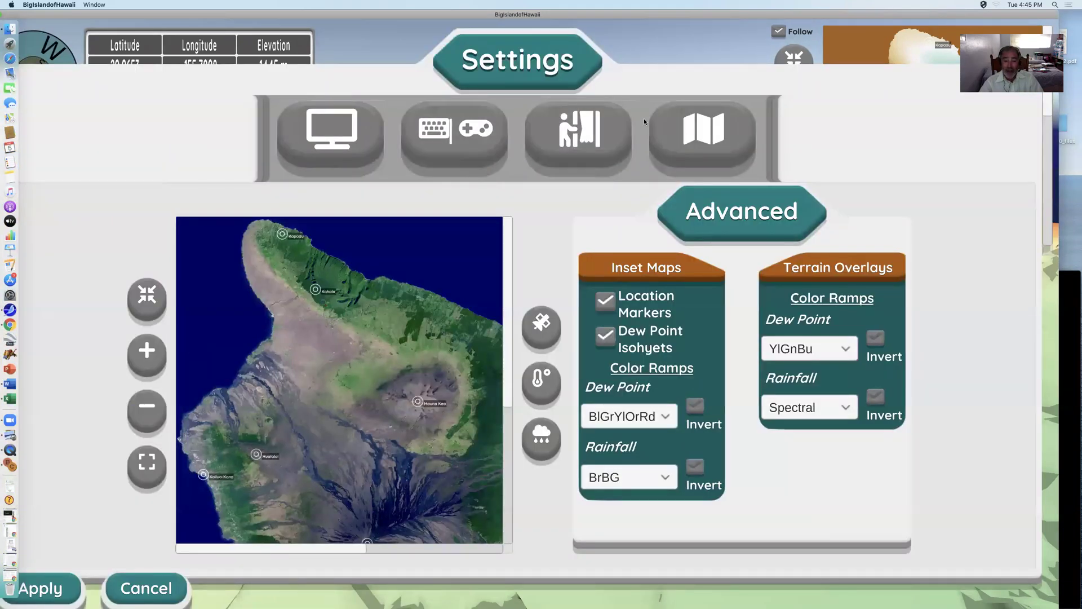
# Turn off Full Screen, apply 3840 x 2160 @ 60Hz, and nudge the window left and down
pyautogui.click(331, 134)
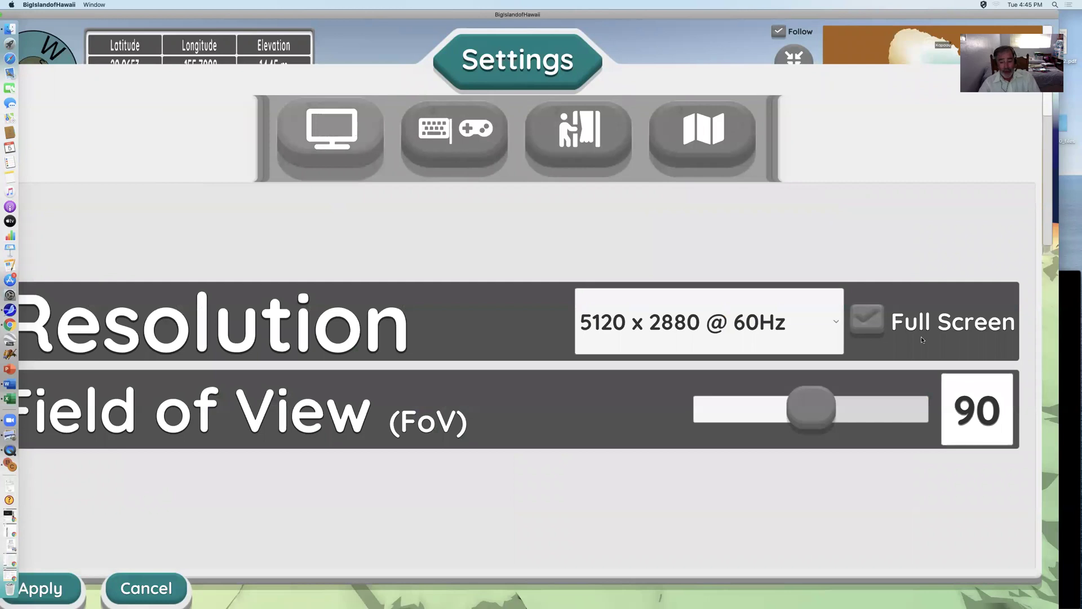
pyautogui.click(874, 325)
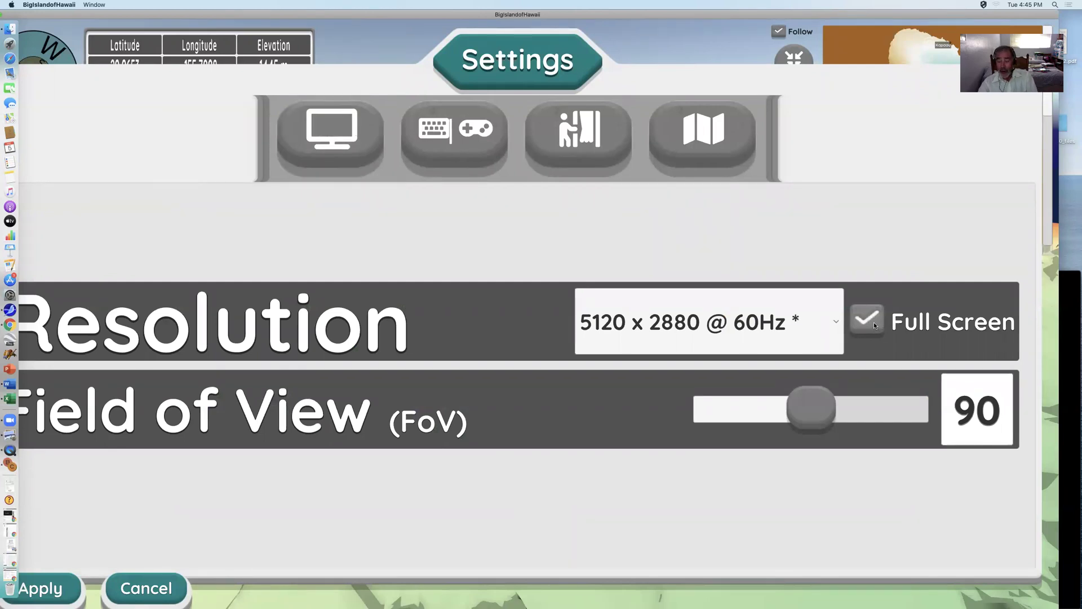
pyautogui.click(874, 325)
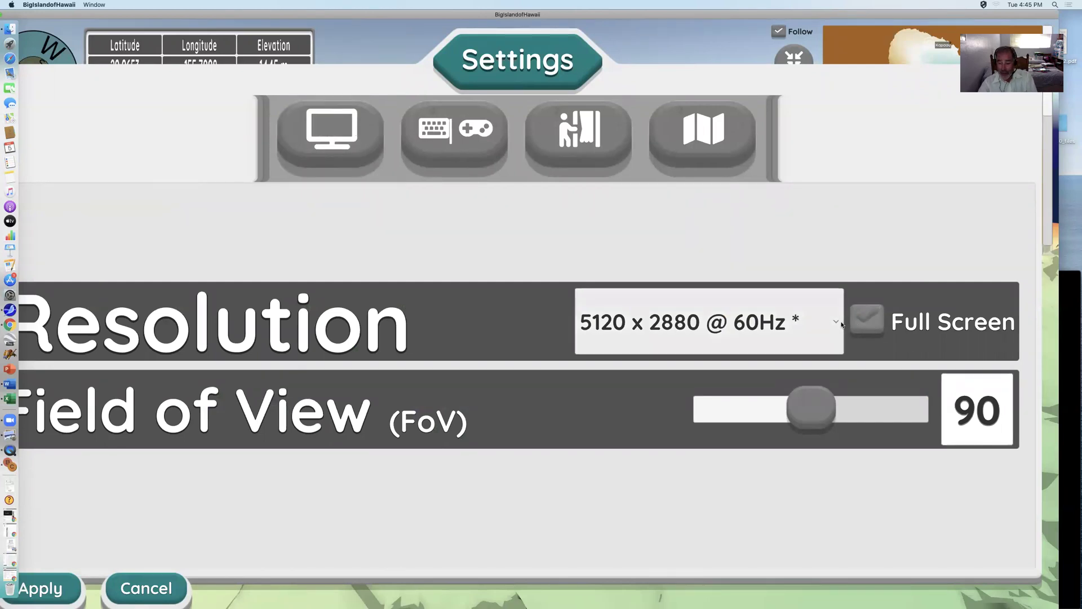
pyautogui.click(837, 322)
pyautogui.scroll(-10, 823, 401)
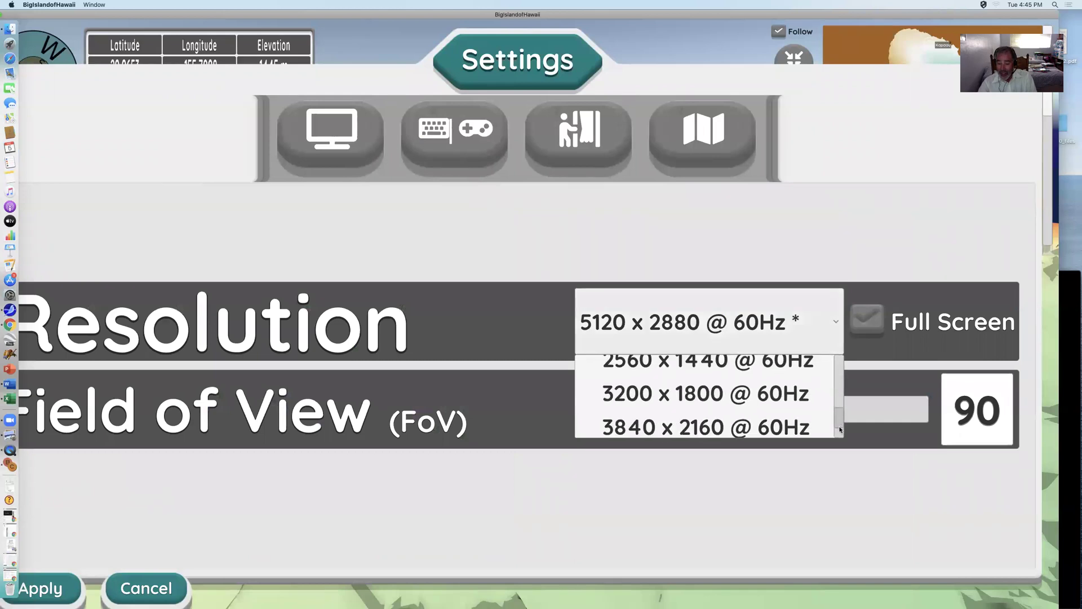
pyautogui.scroll(2, 733, 400)
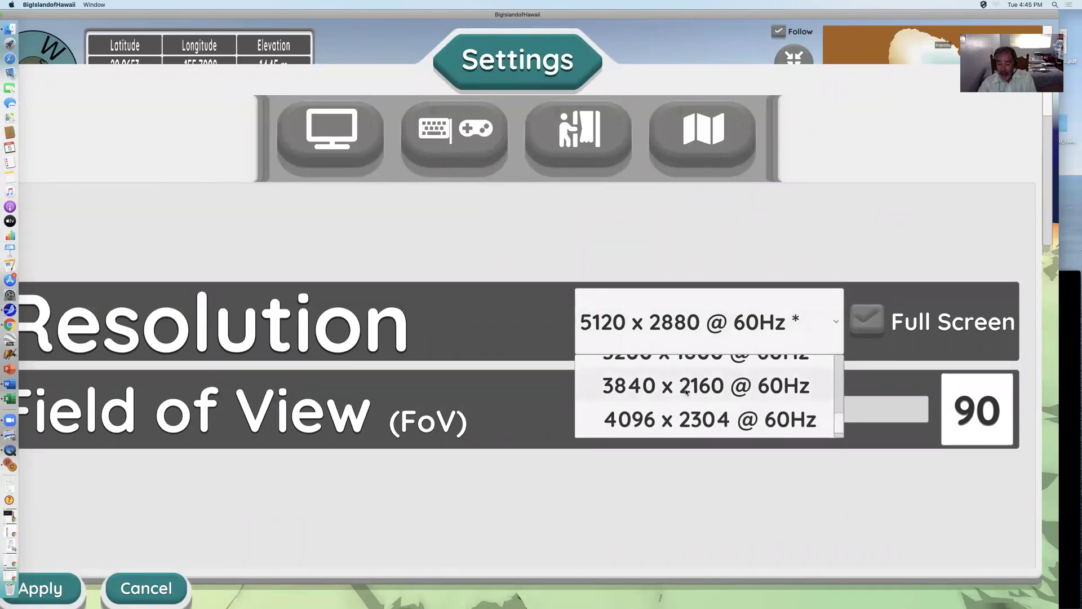
pyautogui.click(682, 388)
pyautogui.click(56, 590)
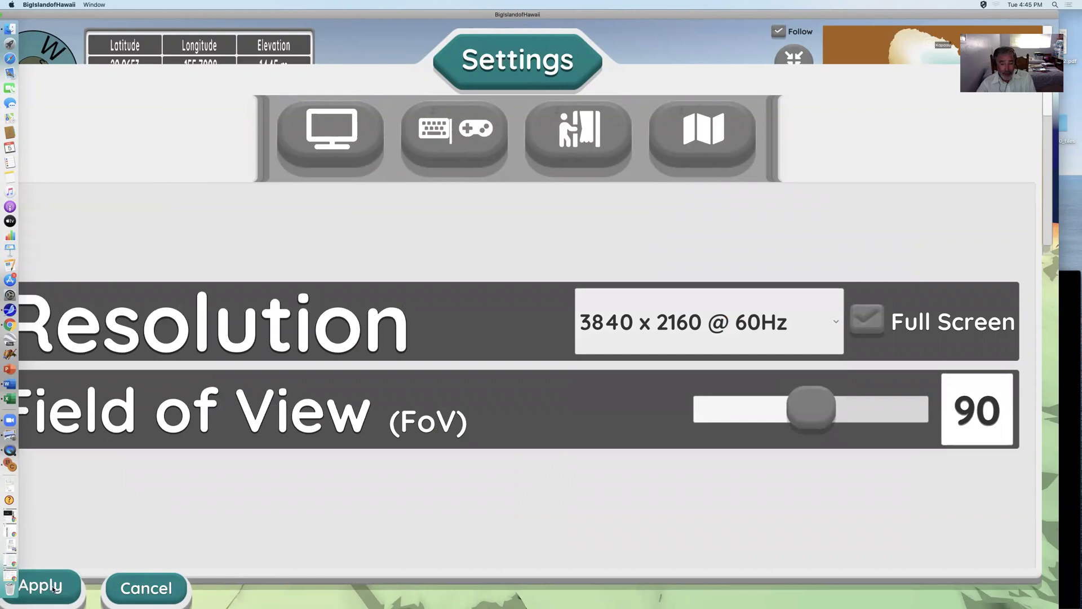
pyautogui.moveTo(620, 26); pyautogui.dragTo(522, 39)
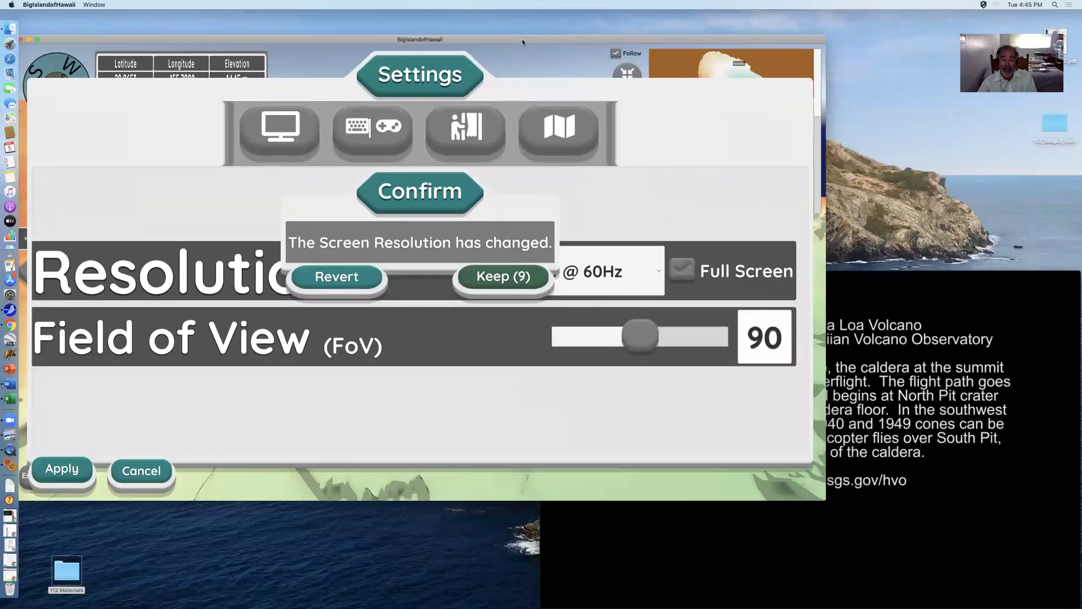
# Keep the 3840 x 2160 resolution, show Dew Point on the terrain, and switch the minimap to temperature
pyautogui.click(504, 277)
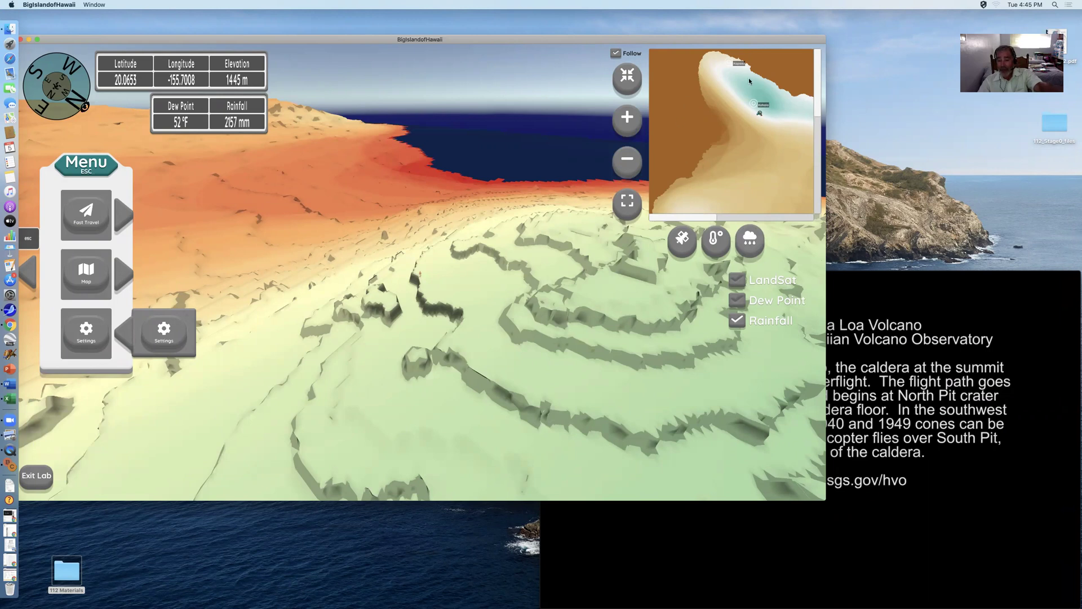
pyautogui.click(737, 298)
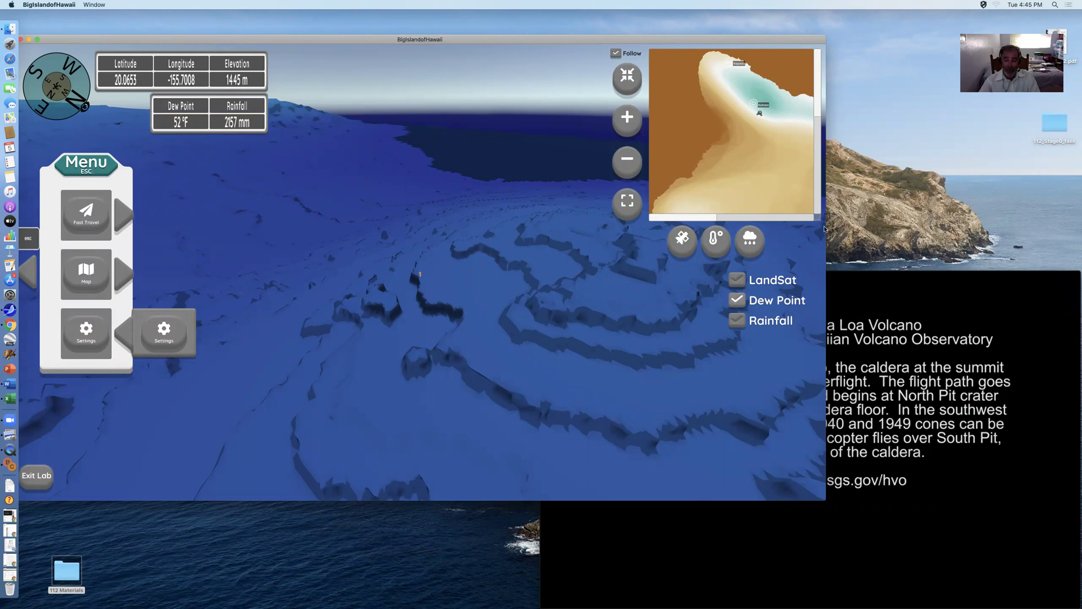
pyautogui.click(716, 241)
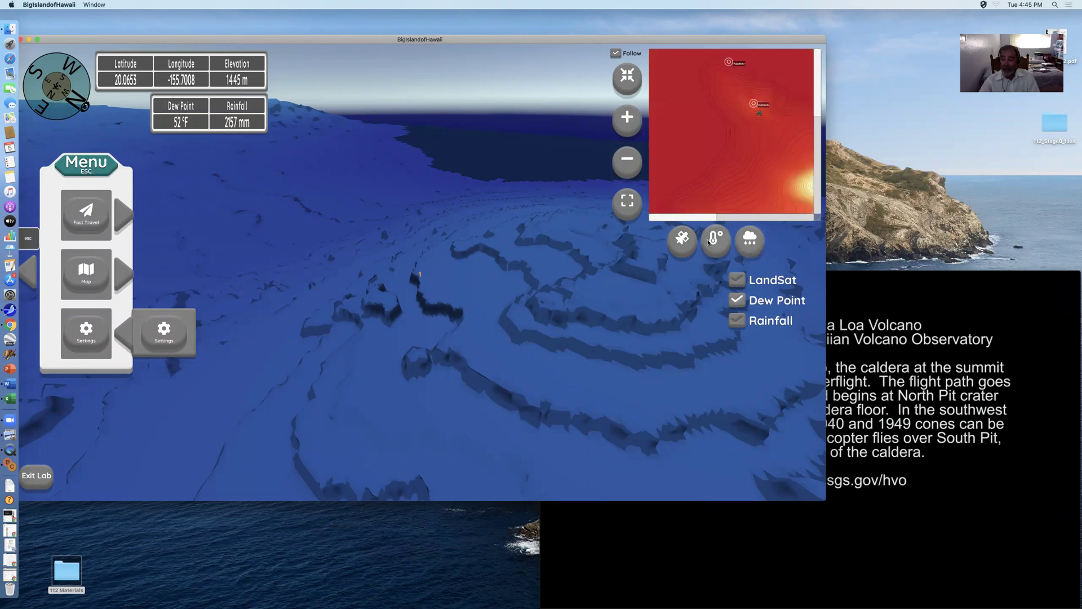